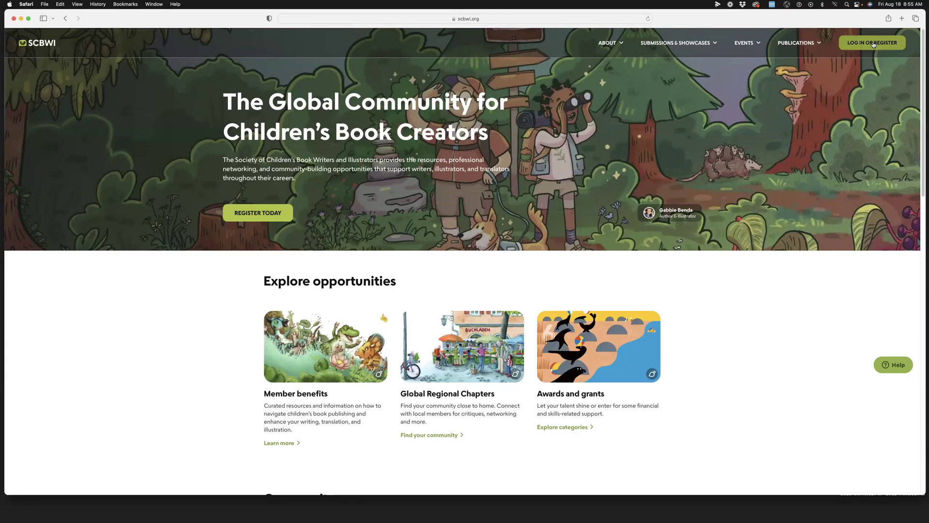
Go to the member login page and enter the member's email address.
{"action": "left_click", "coordinate": [871, 44]}
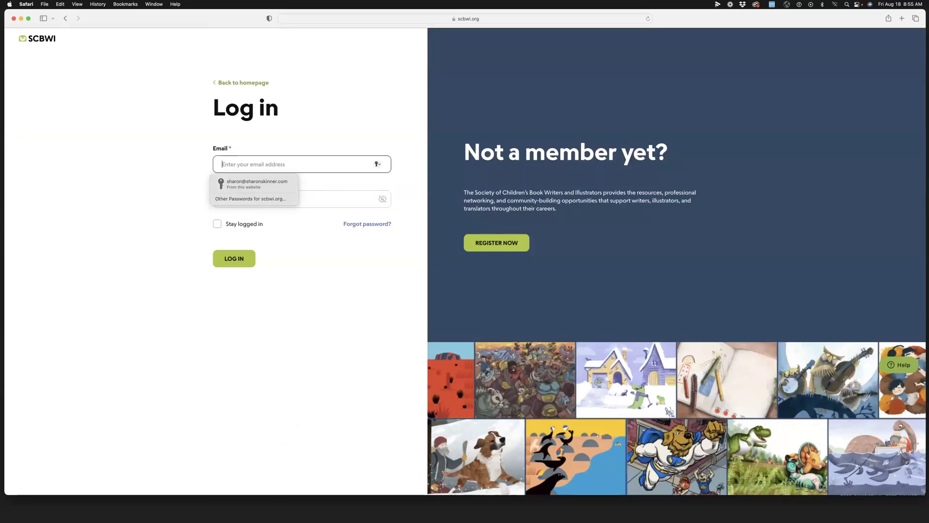
{"action": "key", "text": "Escape"}
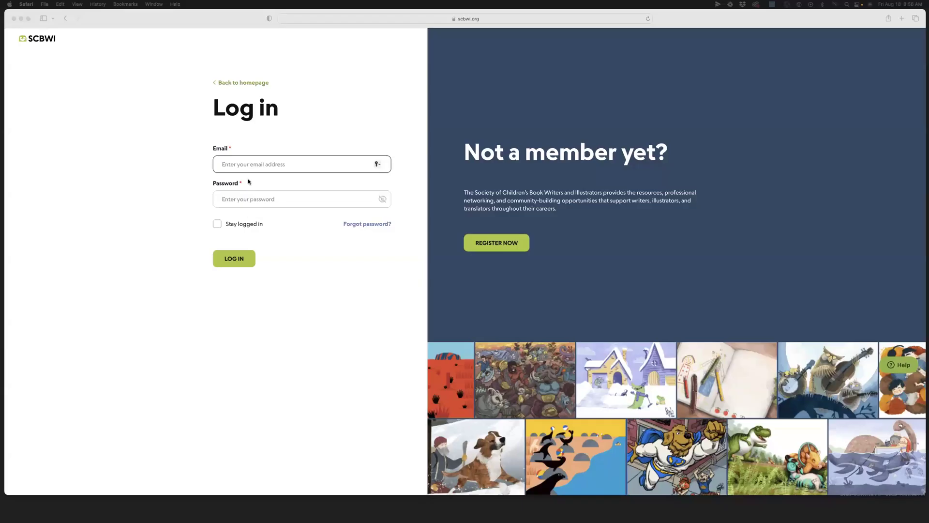
{"action": "left_click", "coordinate": [236, 166]}
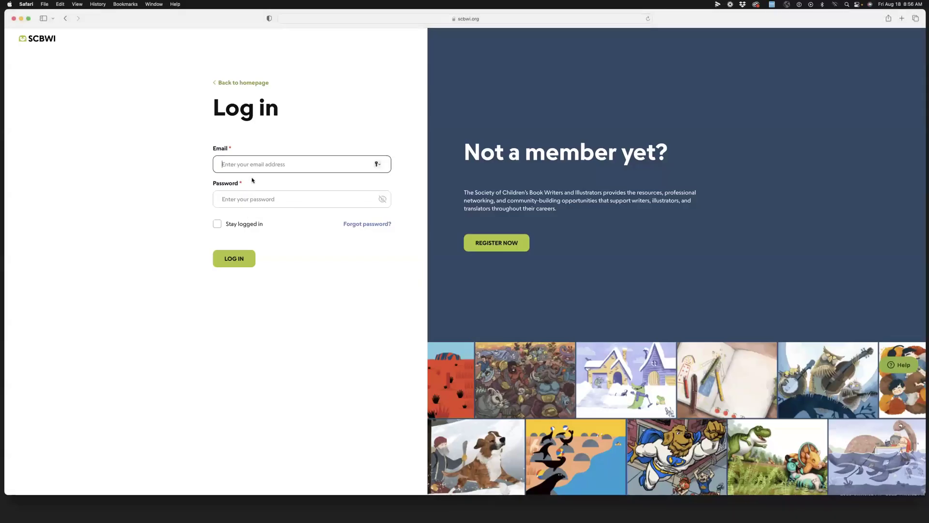
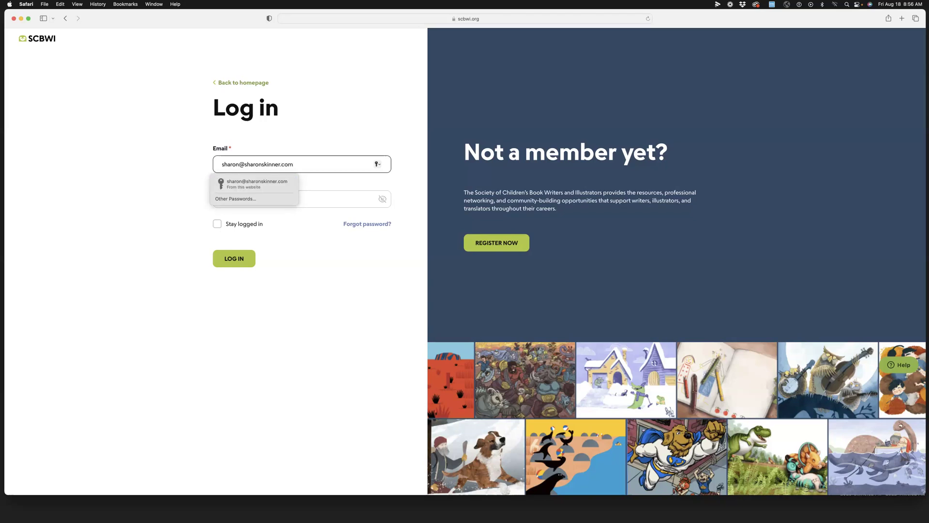
Fill in the saved login, re-enter the account password, and submit the form.
{"action": "left_click", "coordinate": [294, 186]}
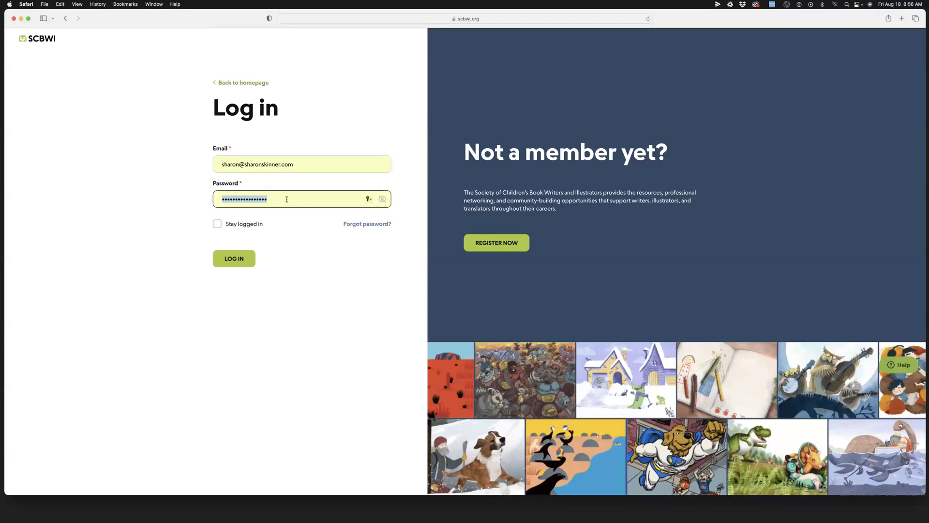
{"action": "key", "text": "super+v"}
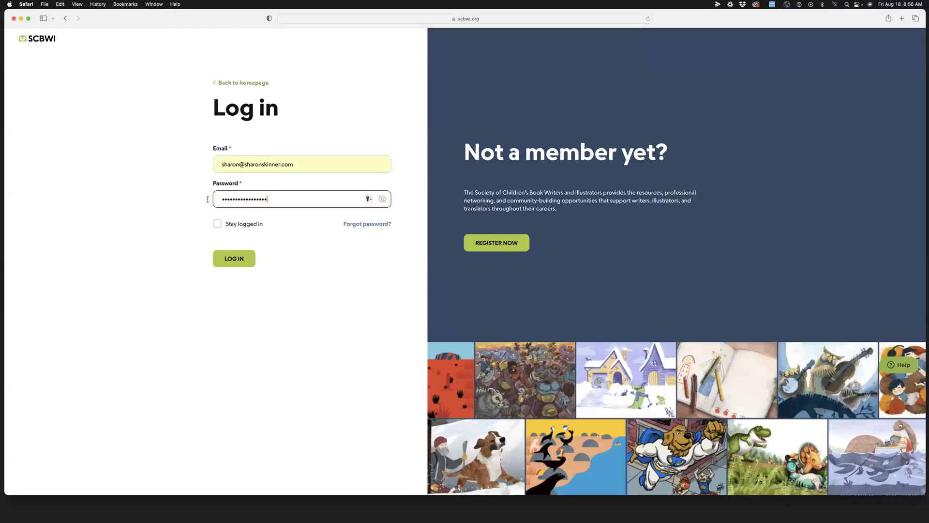
{"action": "left_click", "coordinate": [236, 262]}
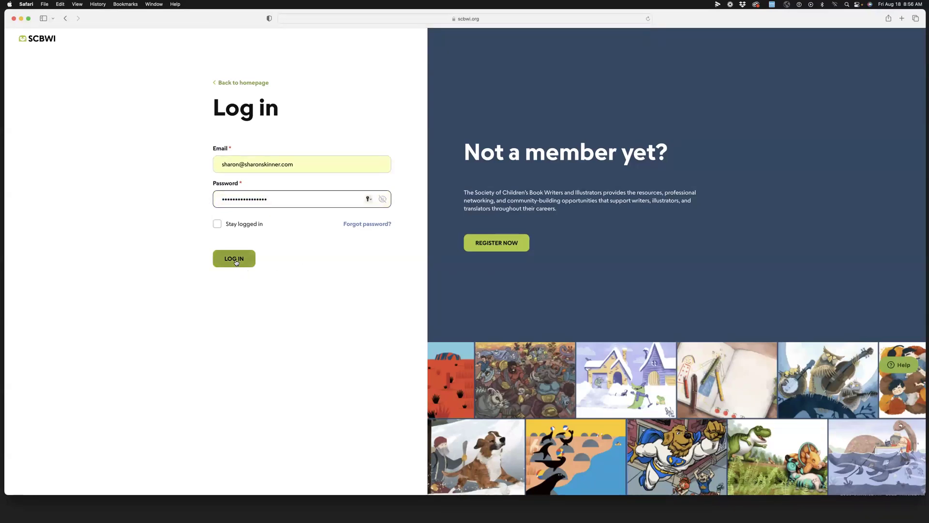
Sign in with LOG IN and wait for the News feed page to load.
{"action": "left_click", "coordinate": [236, 262]}
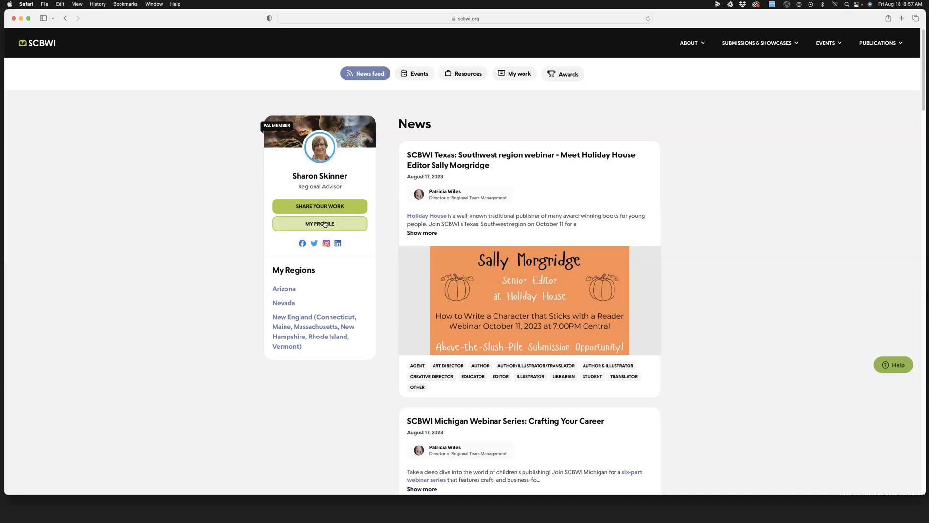
Go from My Profile to Edit My Profile and bring the Settings list into view.
{"action": "left_click", "coordinate": [324, 224]}
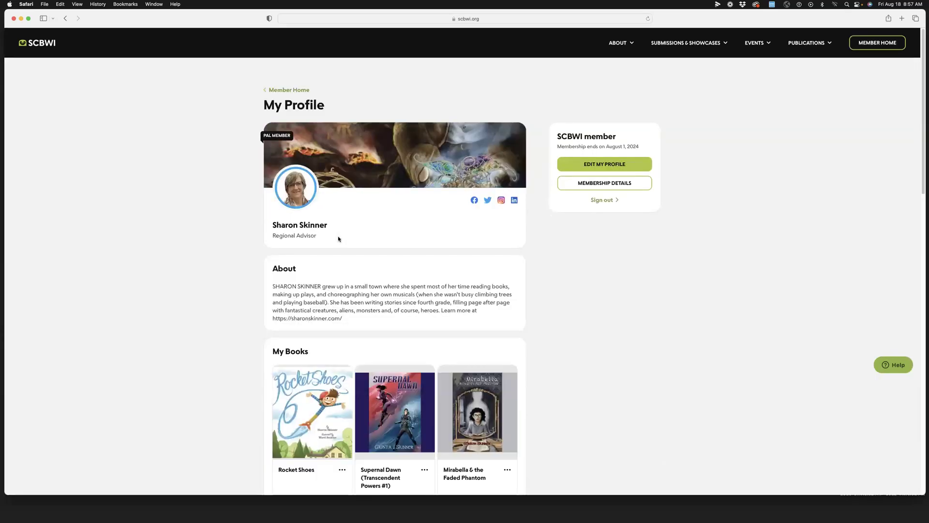
{"action": "left_click", "coordinate": [602, 163]}
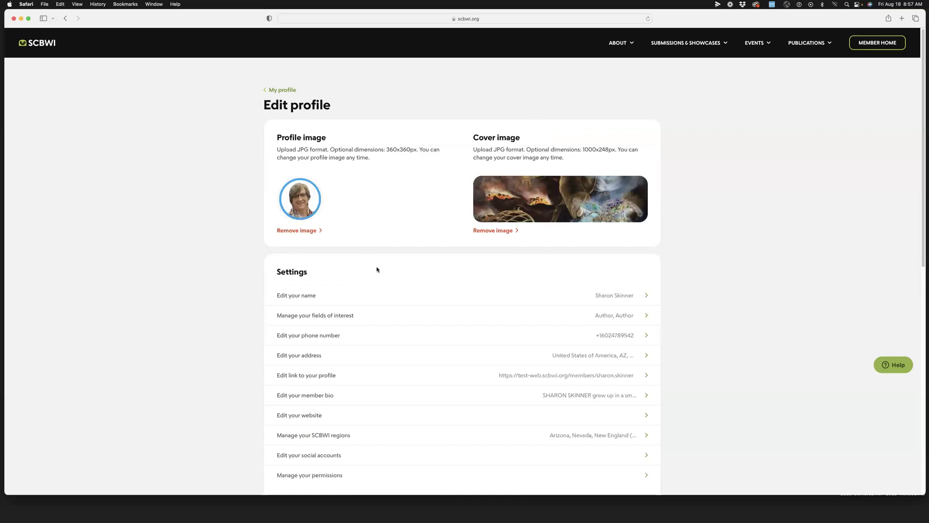
{"action": "scroll", "coordinate": [380, 269], "scroll_direction": "down", "scroll_amount": 3}
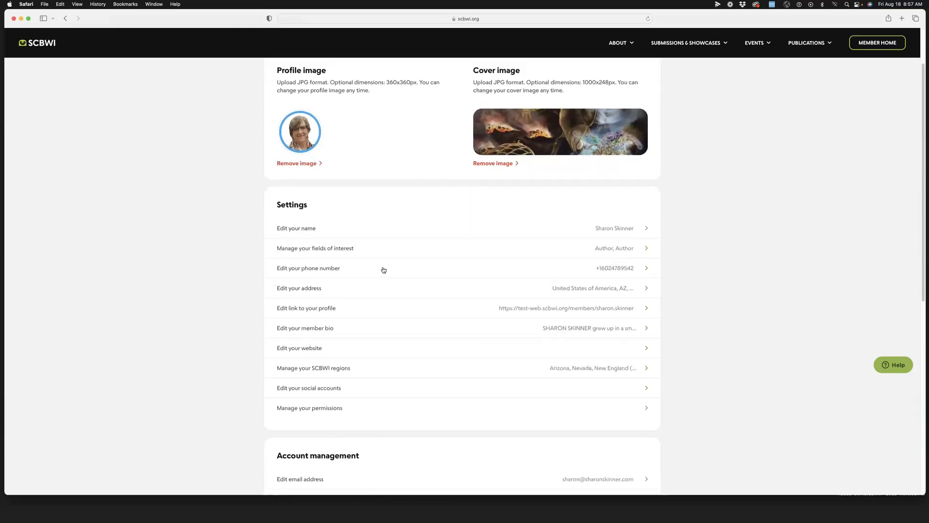
{"action": "scroll", "coordinate": [384, 270], "scroll_direction": "down", "scroll_amount": 3}
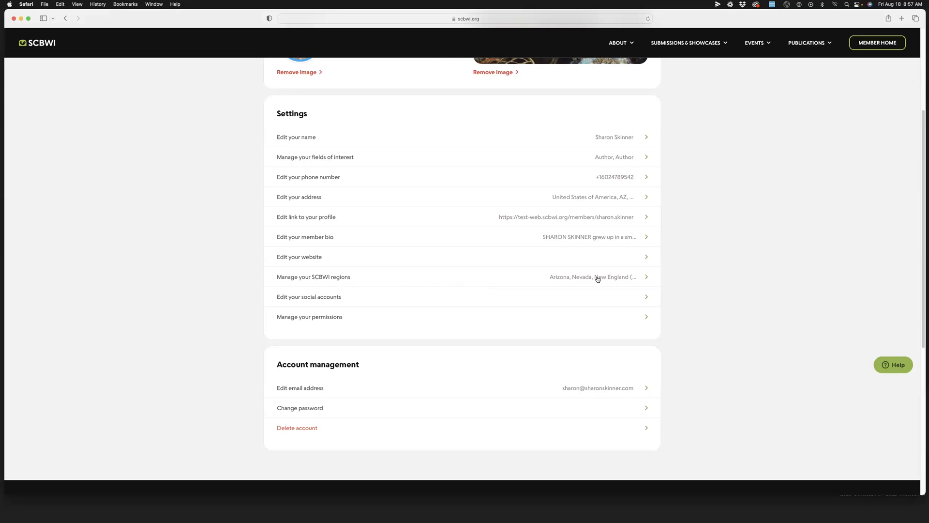
Open 'Manage your SCBWI regions' and delete the Nevada tag from the area of interest.
{"action": "left_click", "coordinate": [637, 279]}
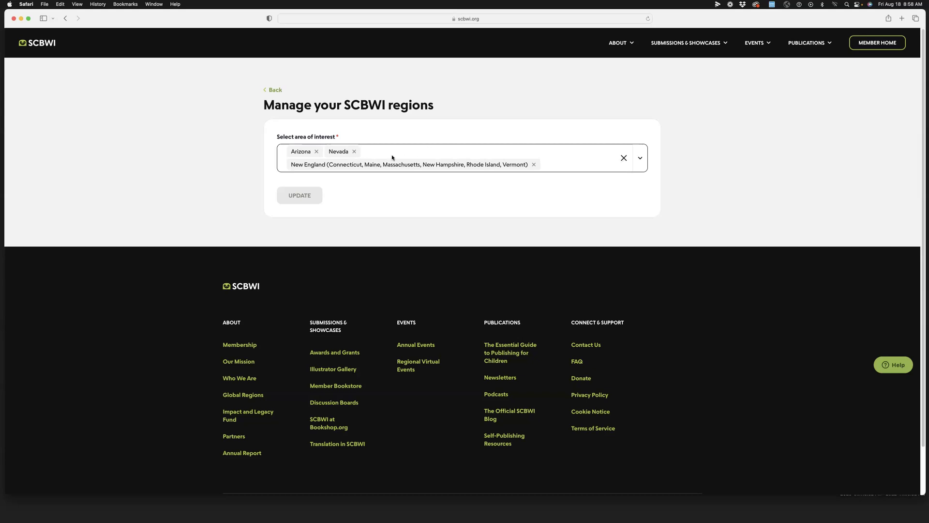
{"action": "left_click", "coordinate": [355, 152]}
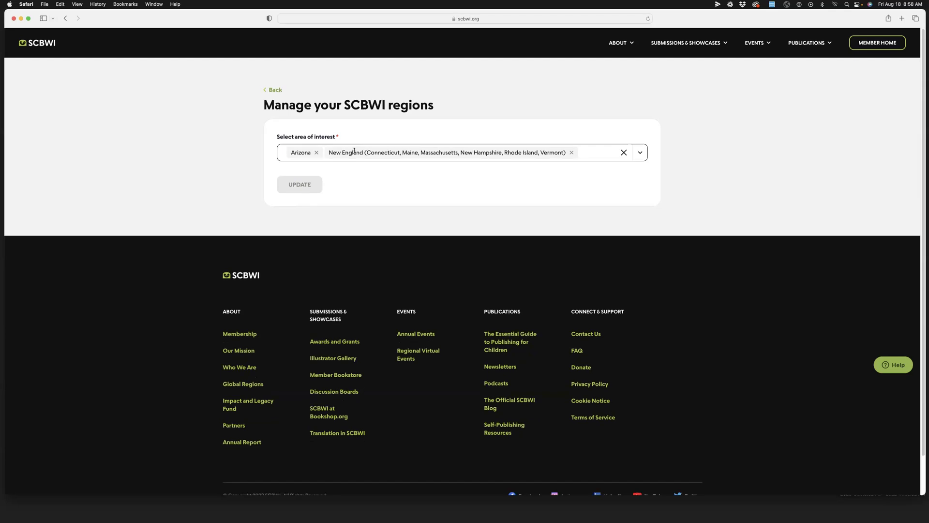
Pick Nevada from the area-of-interest dropdown and save the regions with UPDATE.
{"action": "left_click", "coordinate": [641, 153]}
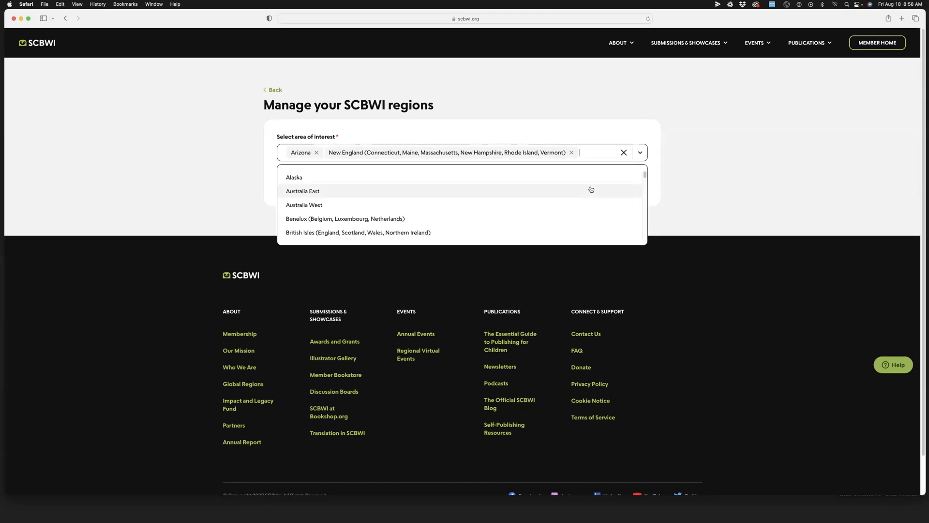
{"action": "scroll", "coordinate": [591, 190], "scroll_direction": "down", "scroll_amount": 1}
{"action": "scroll", "coordinate": [592, 189], "scroll_direction": "down", "scroll_amount": 10}
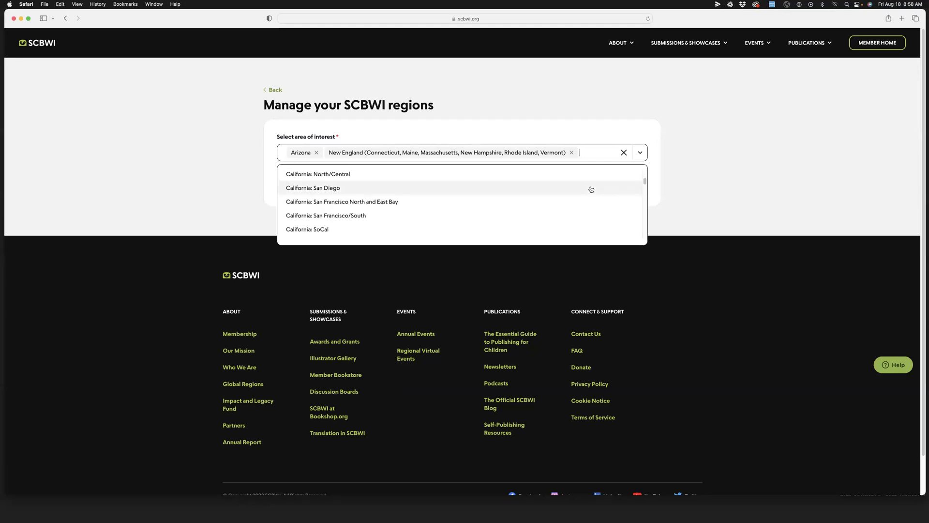
{"action": "scroll", "coordinate": [592, 189], "scroll_direction": "down", "scroll_amount": 10}
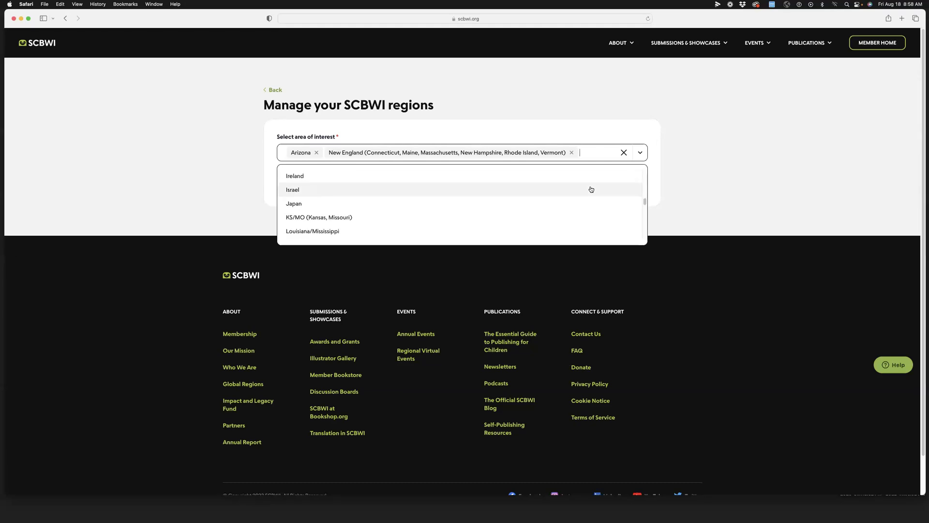
{"action": "scroll", "coordinate": [591, 189], "scroll_direction": "down", "scroll_amount": 10}
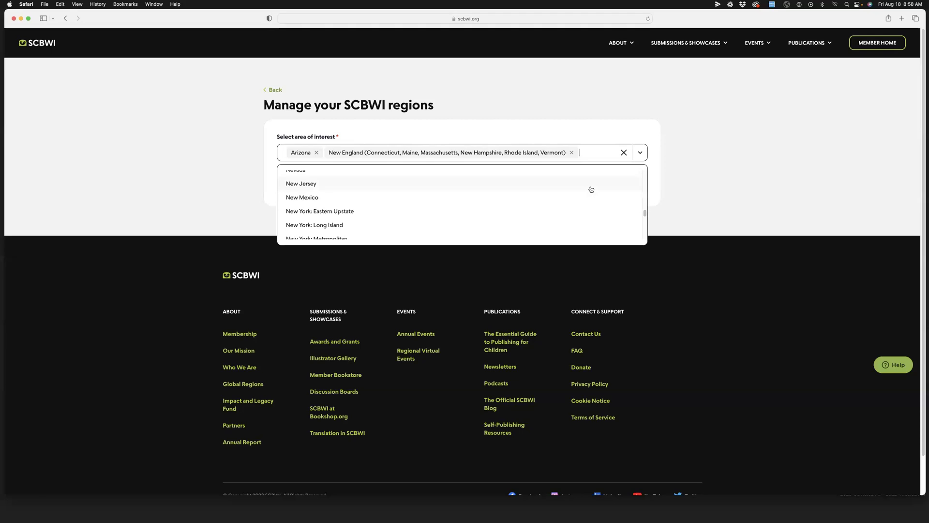
{"action": "scroll", "coordinate": [591, 190], "scroll_direction": "down", "scroll_amount": 5}
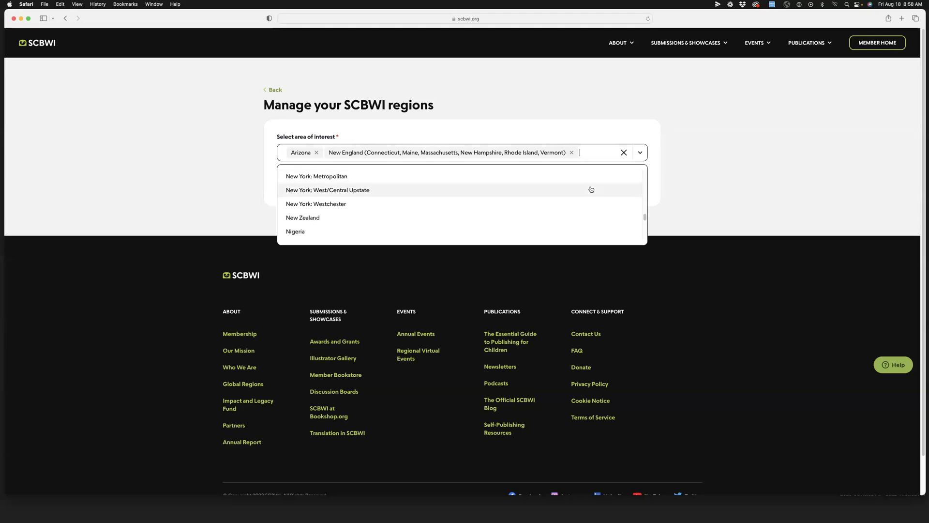
{"action": "scroll", "coordinate": [591, 190], "scroll_direction": "down", "scroll_amount": 1}
{"action": "scroll", "coordinate": [591, 190], "scroll_direction": "up", "scroll_amount": 3}
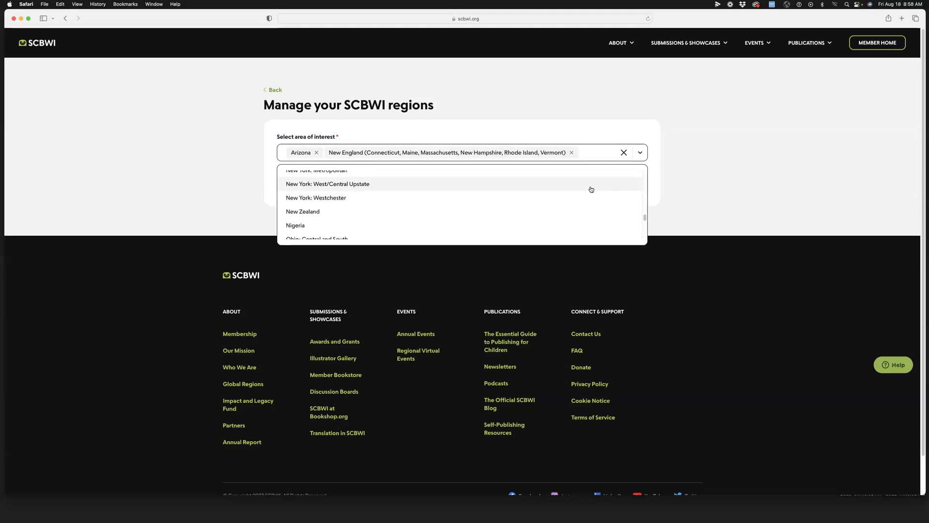
{"action": "scroll", "coordinate": [591, 189], "scroll_direction": "down", "scroll_amount": 1}
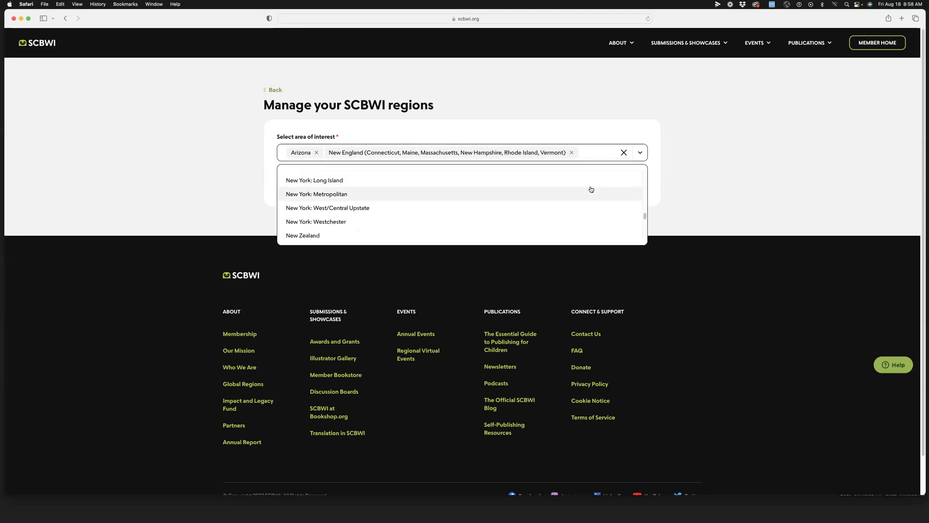
{"action": "scroll", "coordinate": [591, 189], "scroll_direction": "up", "scroll_amount": 3}
{"action": "left_click", "coordinate": [589, 189]}
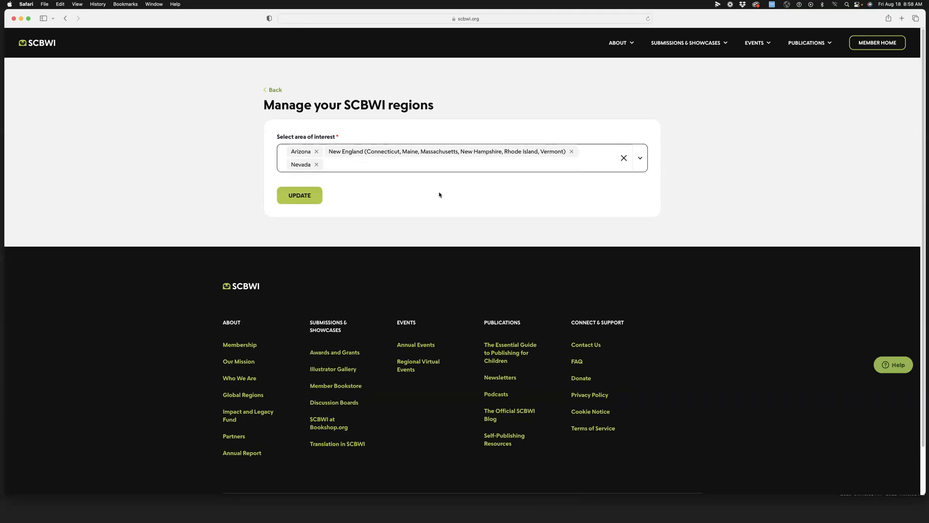
{"action": "left_click", "coordinate": [306, 194]}
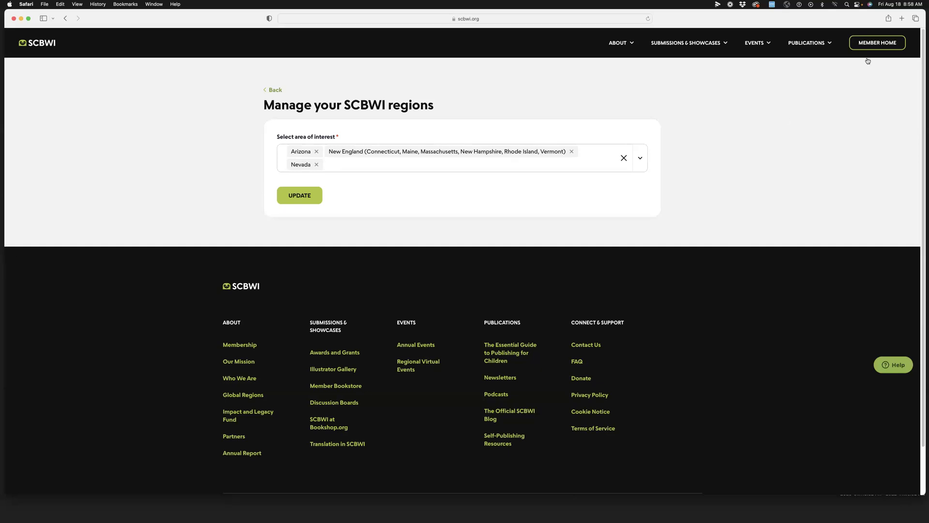
Return to Member Home and scroll the news feed, ending back at My Regions.
{"action": "left_click", "coordinate": [878, 44]}
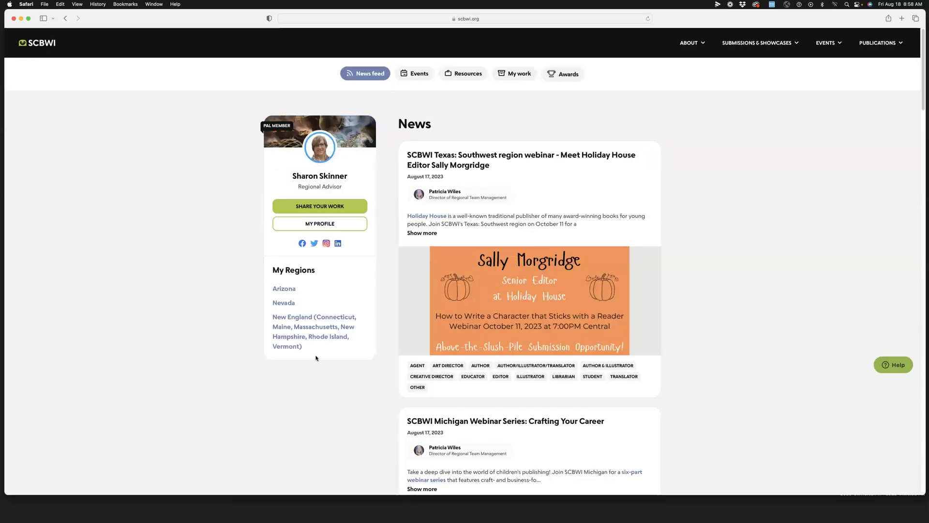
{"action": "scroll", "coordinate": [676, 247], "scroll_direction": "down", "scroll_amount": 3}
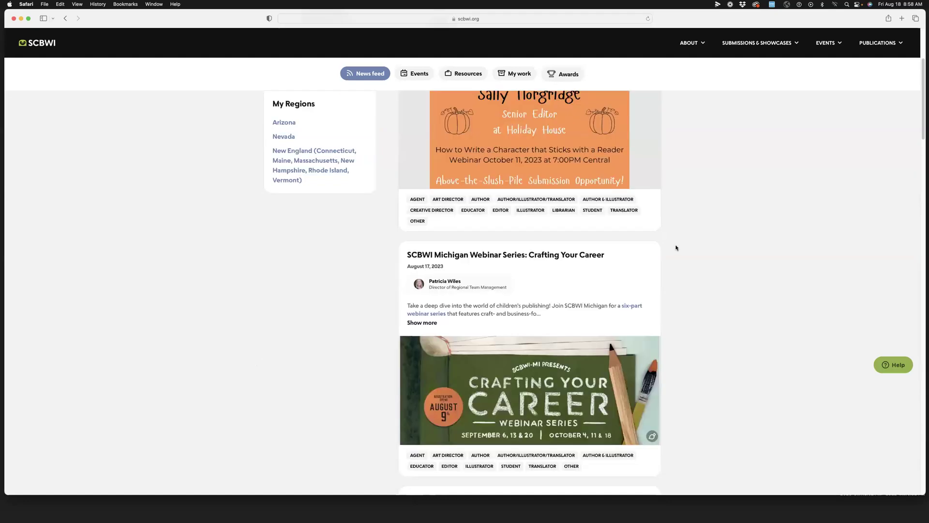
{"action": "scroll", "coordinate": [676, 247], "scroll_direction": "down", "scroll_amount": 5}
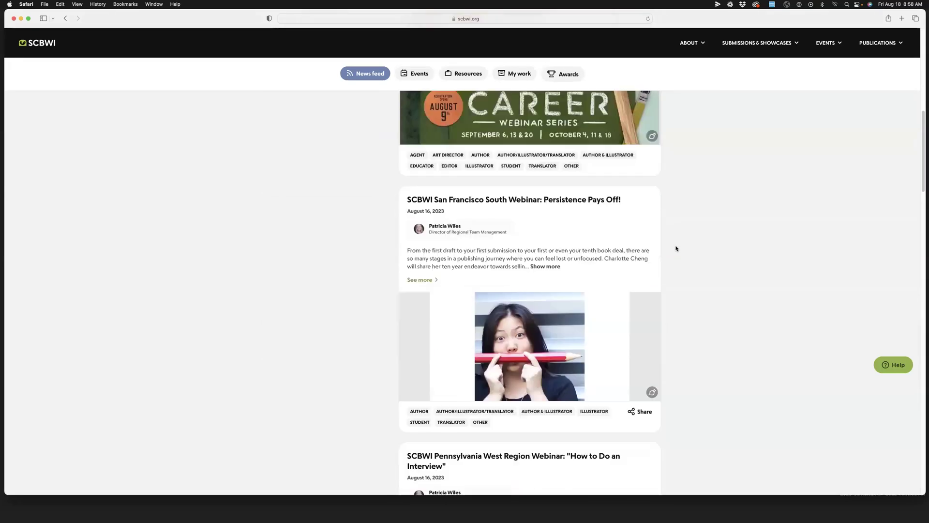
{"action": "scroll", "coordinate": [676, 248], "scroll_direction": "down", "scroll_amount": 1}
{"action": "scroll", "coordinate": [676, 248], "scroll_direction": "down", "scroll_amount": 4}
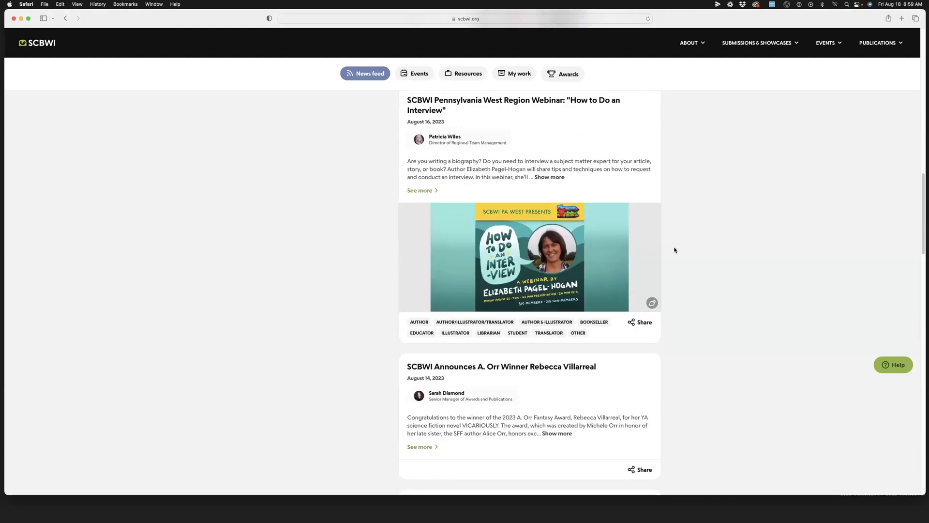
{"action": "scroll", "coordinate": [675, 249], "scroll_direction": "down", "scroll_amount": 4}
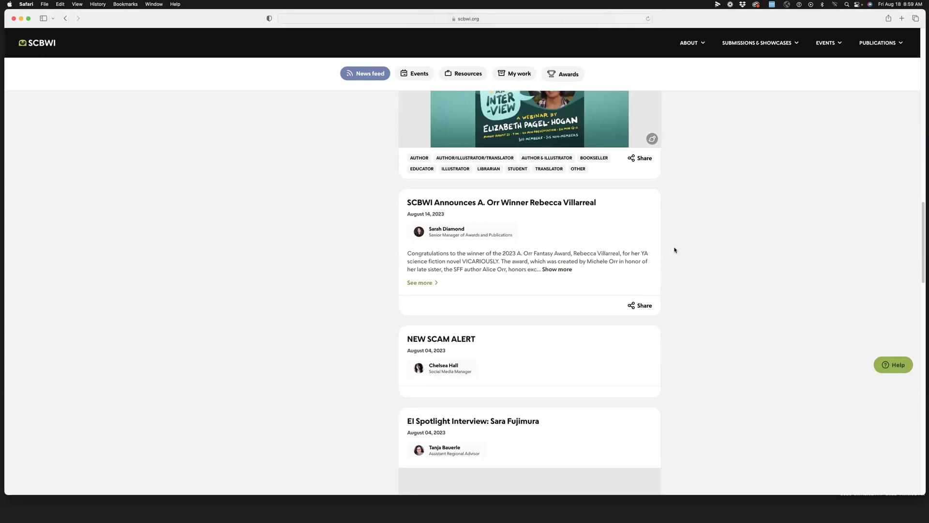
{"action": "scroll", "coordinate": [674, 250], "scroll_direction": "up", "scroll_amount": 5}
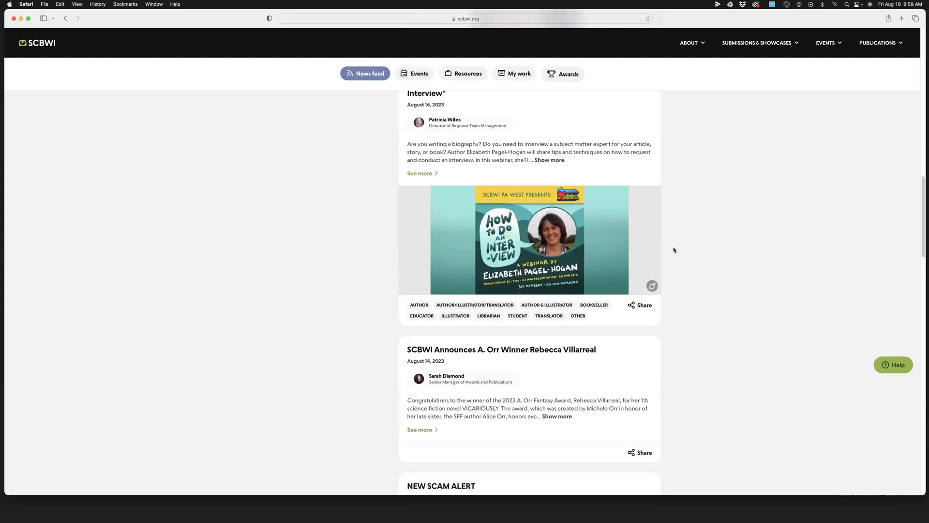
{"action": "scroll", "coordinate": [675, 250], "scroll_direction": "down", "scroll_amount": 11}
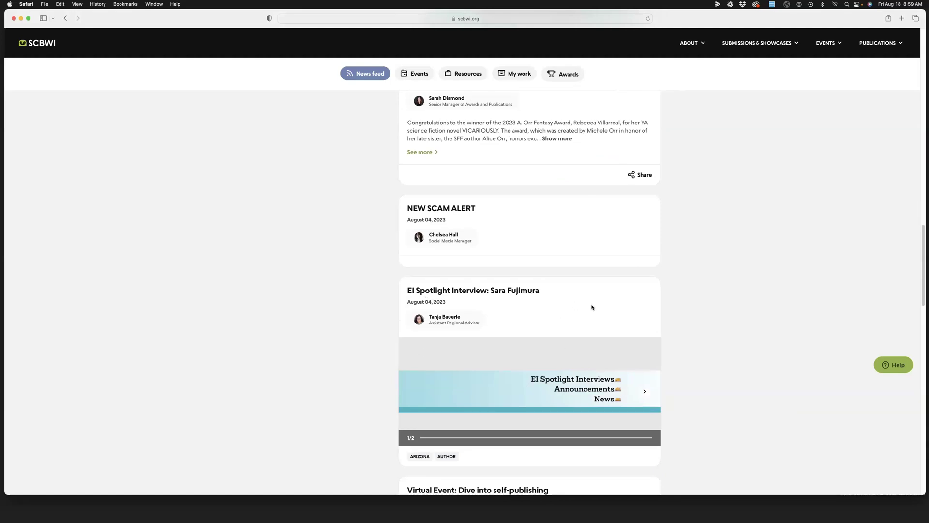
{"action": "scroll", "coordinate": [591, 308], "scroll_direction": "up", "scroll_amount": 14}
{"action": "scroll", "coordinate": [592, 307], "scroll_direction": "up", "scroll_amount": 15}
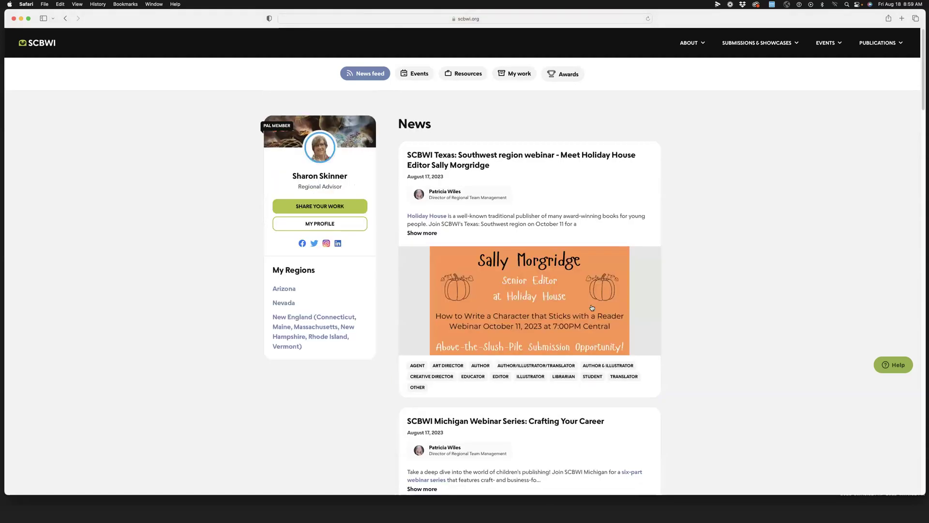